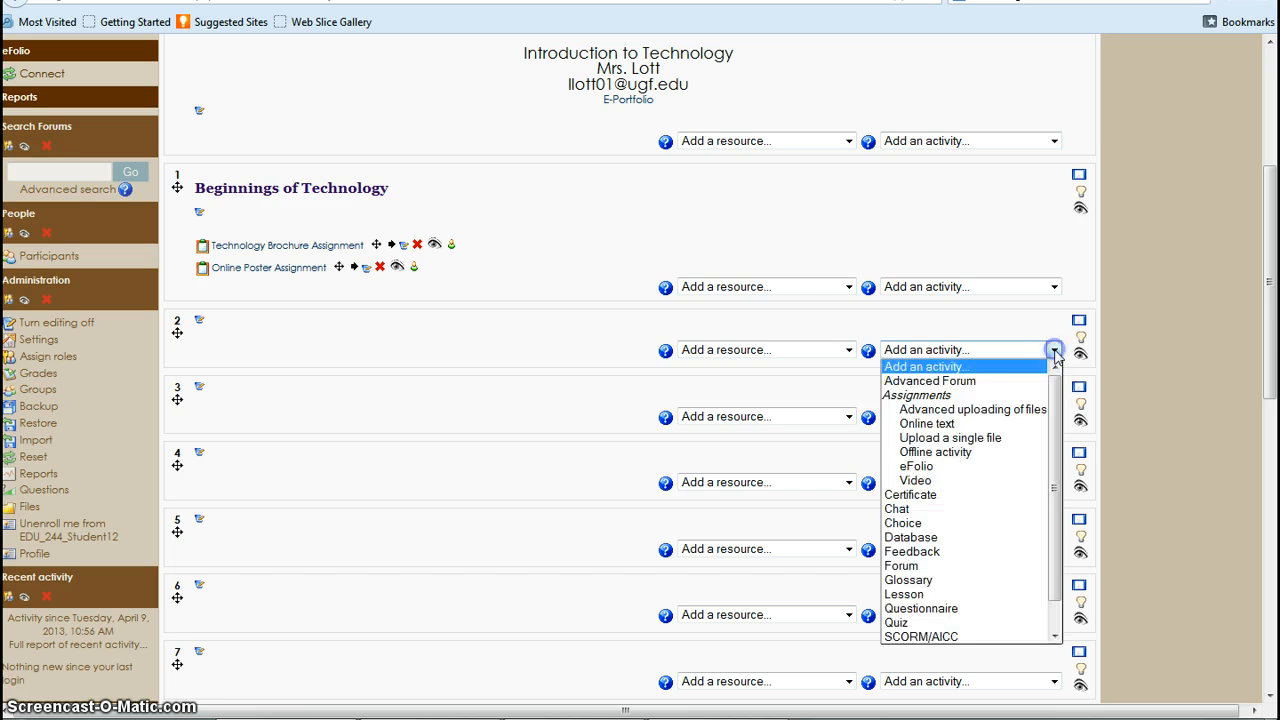
- Add a Glossary activity to topic 2 of the course and name it "Technology Glossary"
click(940, 582)
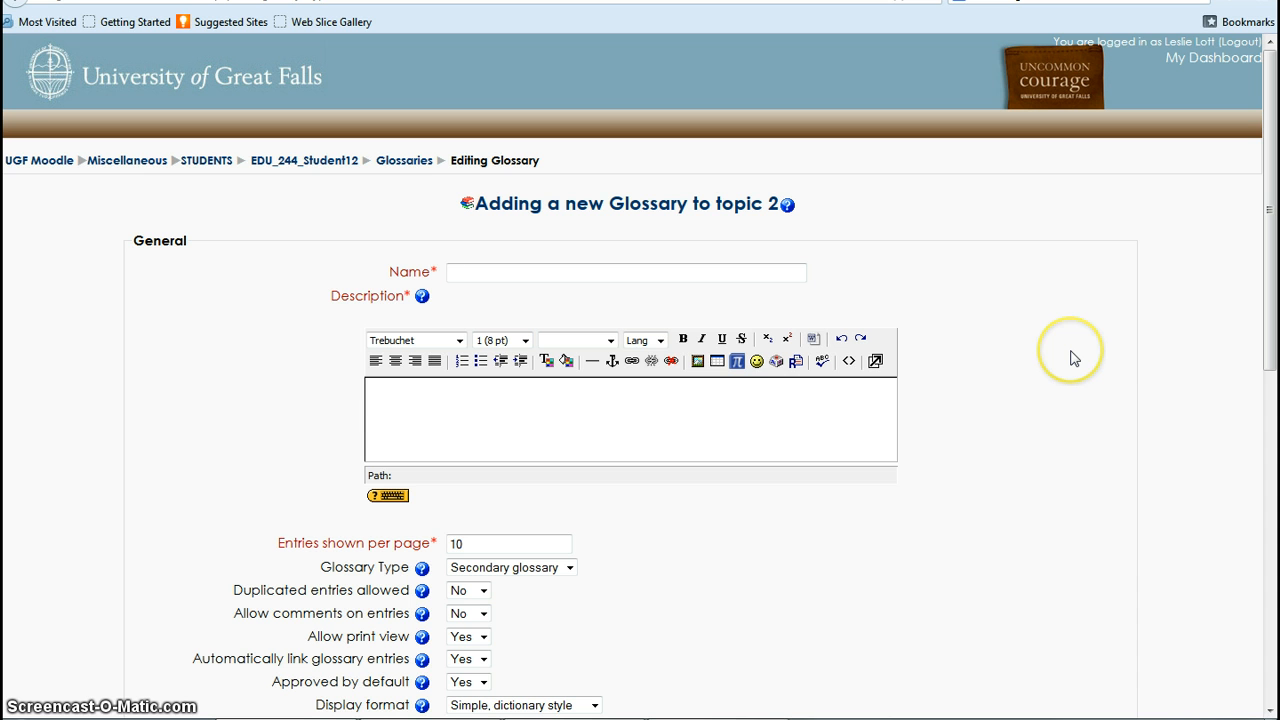
text(Technology Glass)
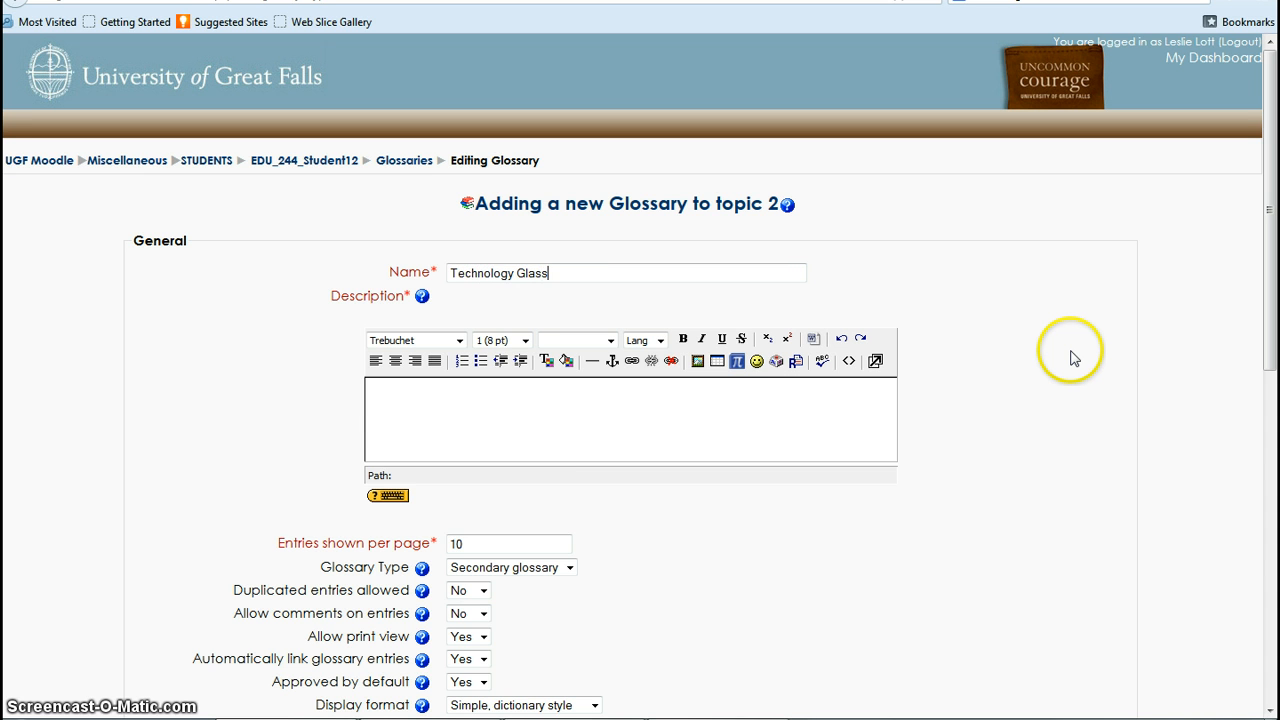
key(BackSpace)
key(BackSpace)
key(BackSpace)
key(BackSpace)
text(lossary)
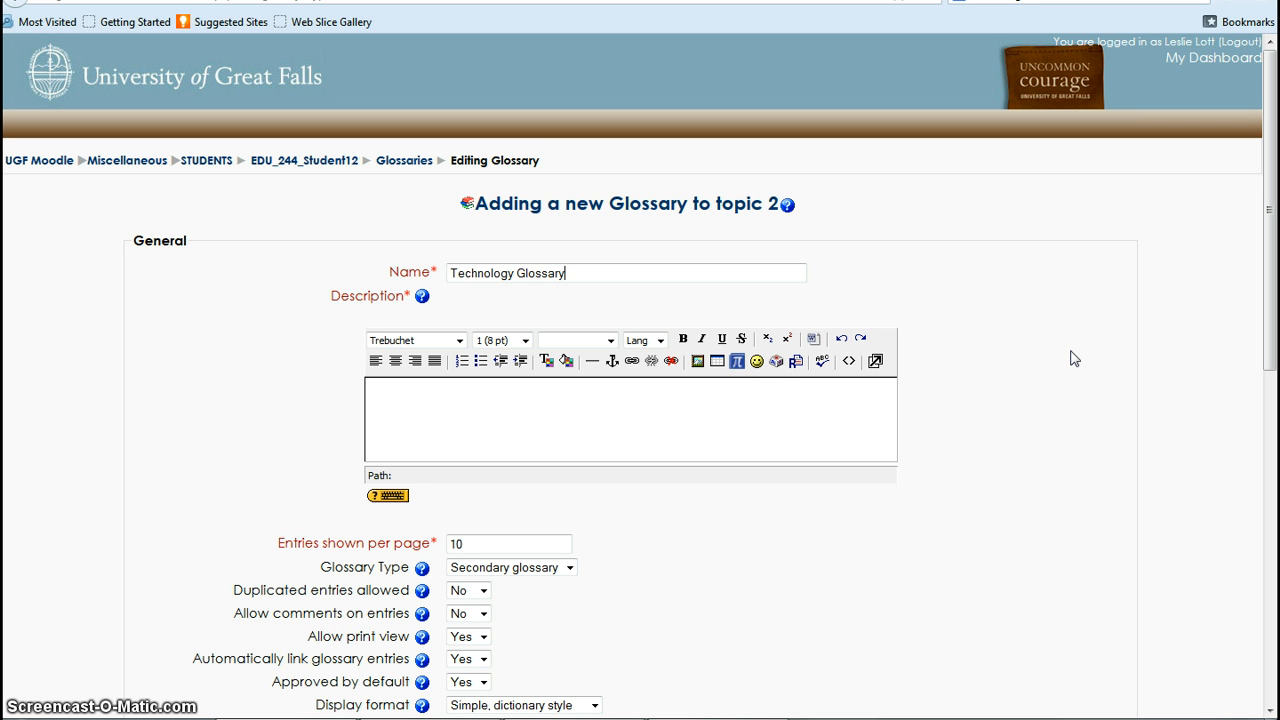
- Write "Add directions here." in the glossary description, followed by a separate line "Point total: 15 points."
click(403, 400)
click(503, 444)
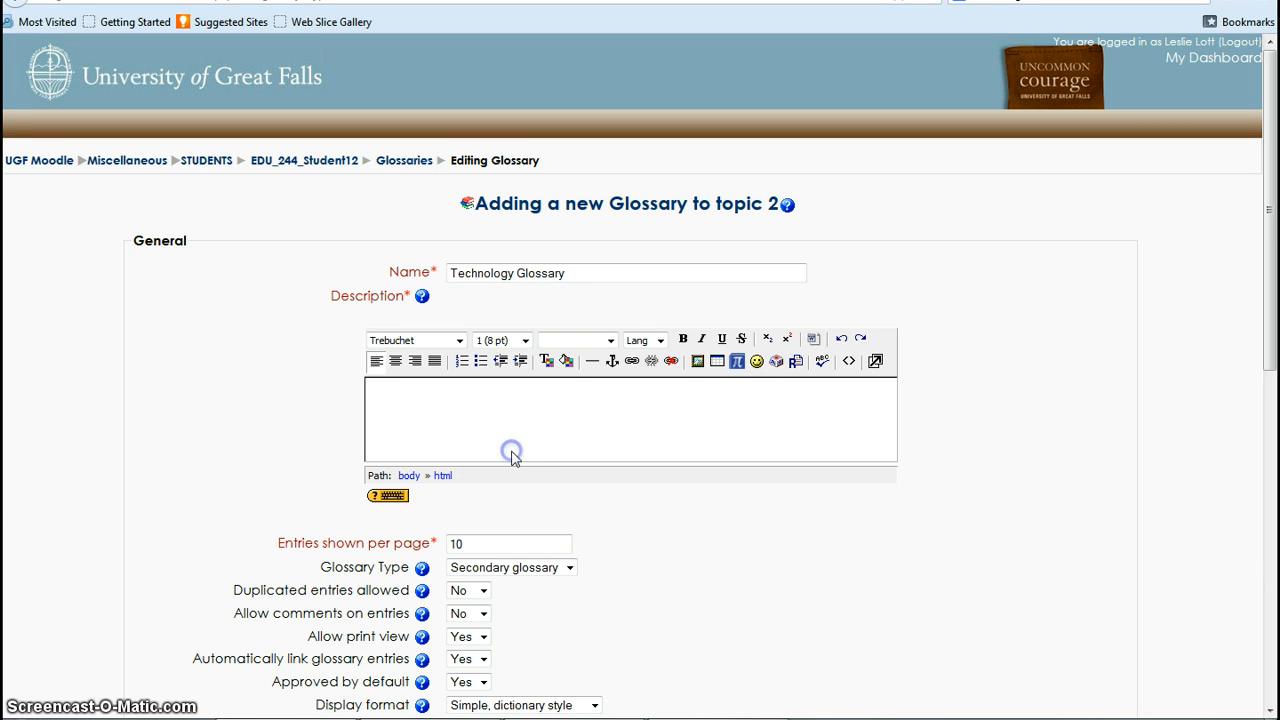
click(516, 437)
text(Add directions here.)
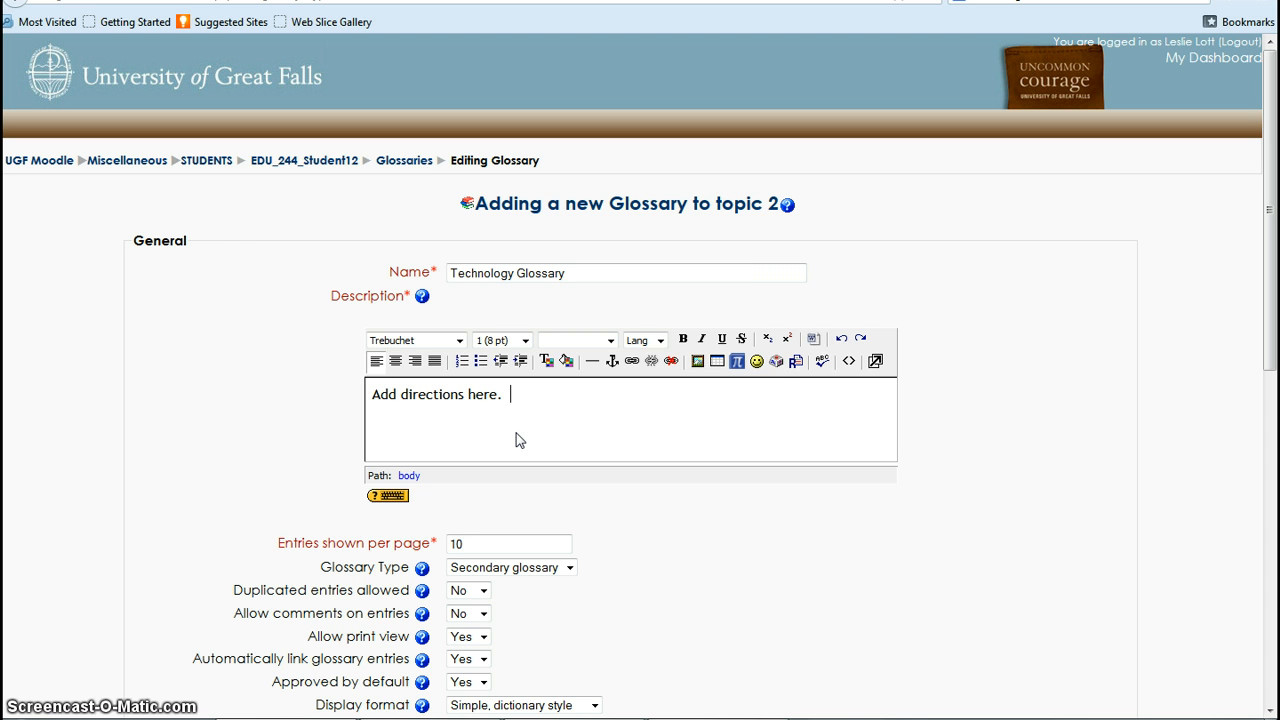
key(Return)
text(Point total:  15 points.)
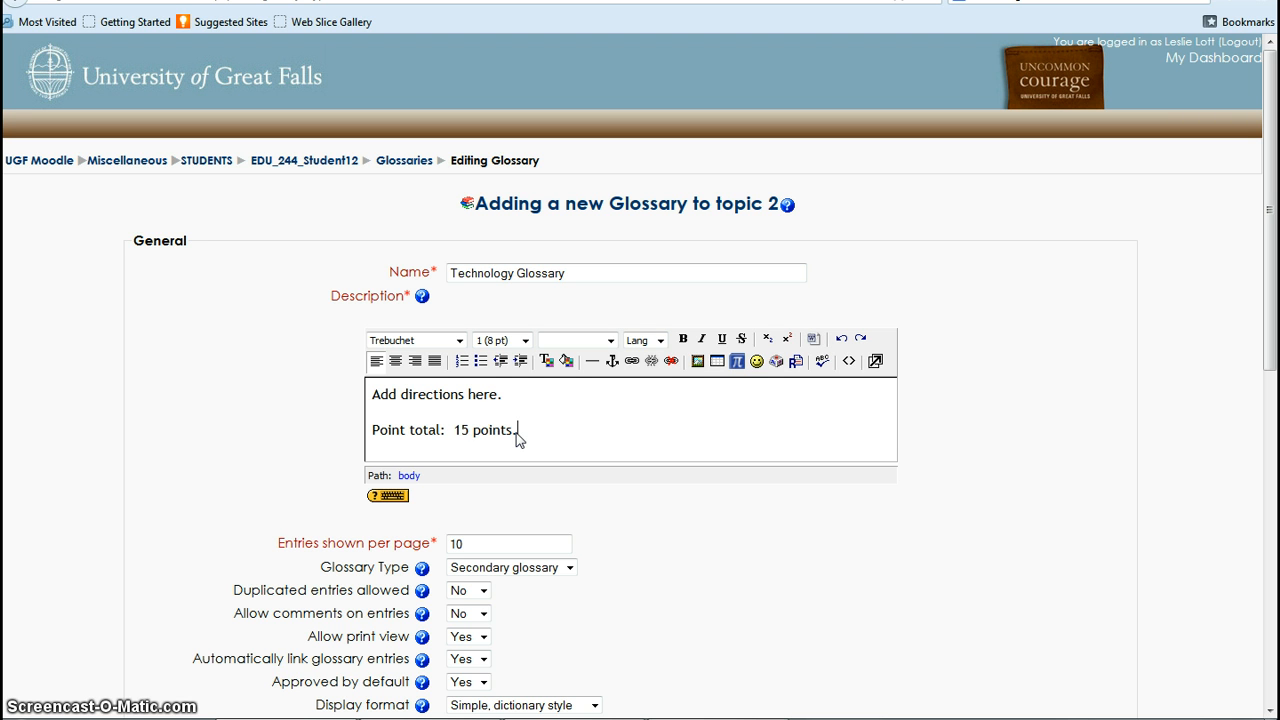
- Add a further paragraph reading "Concept, description and picture" below the point total in the description
key(Return)
key(Return)
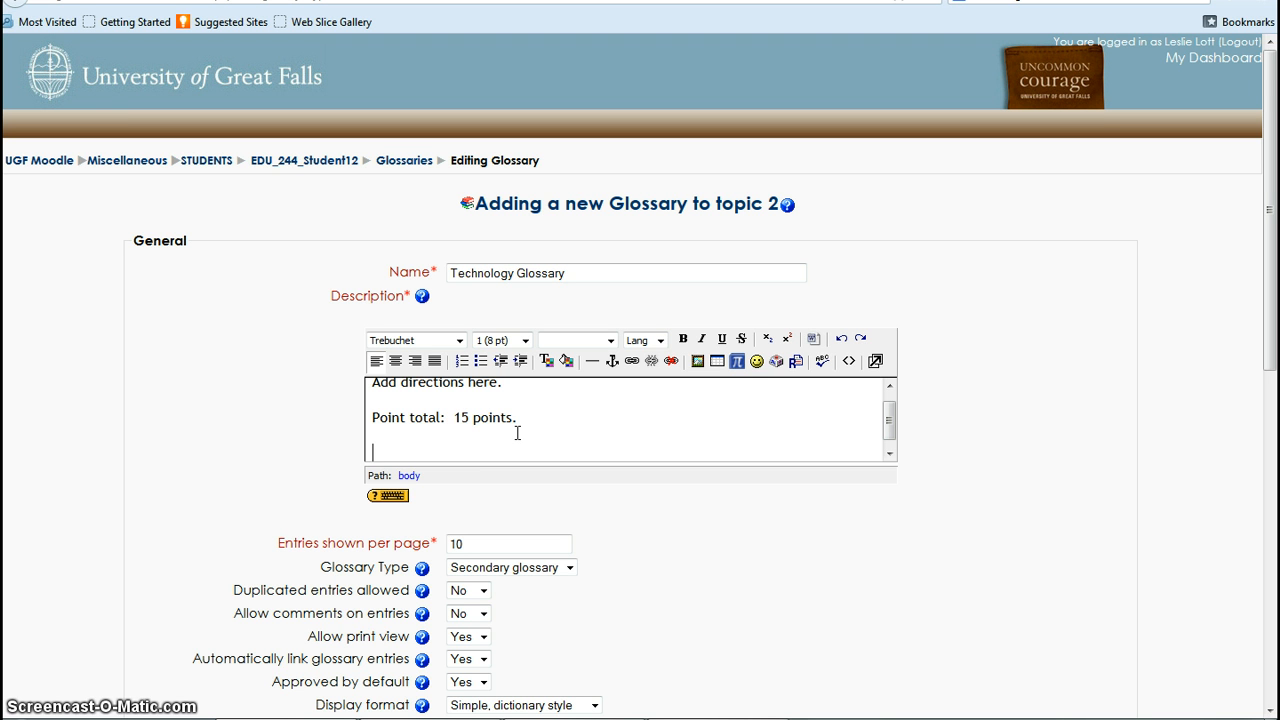
text(Concept, descript)
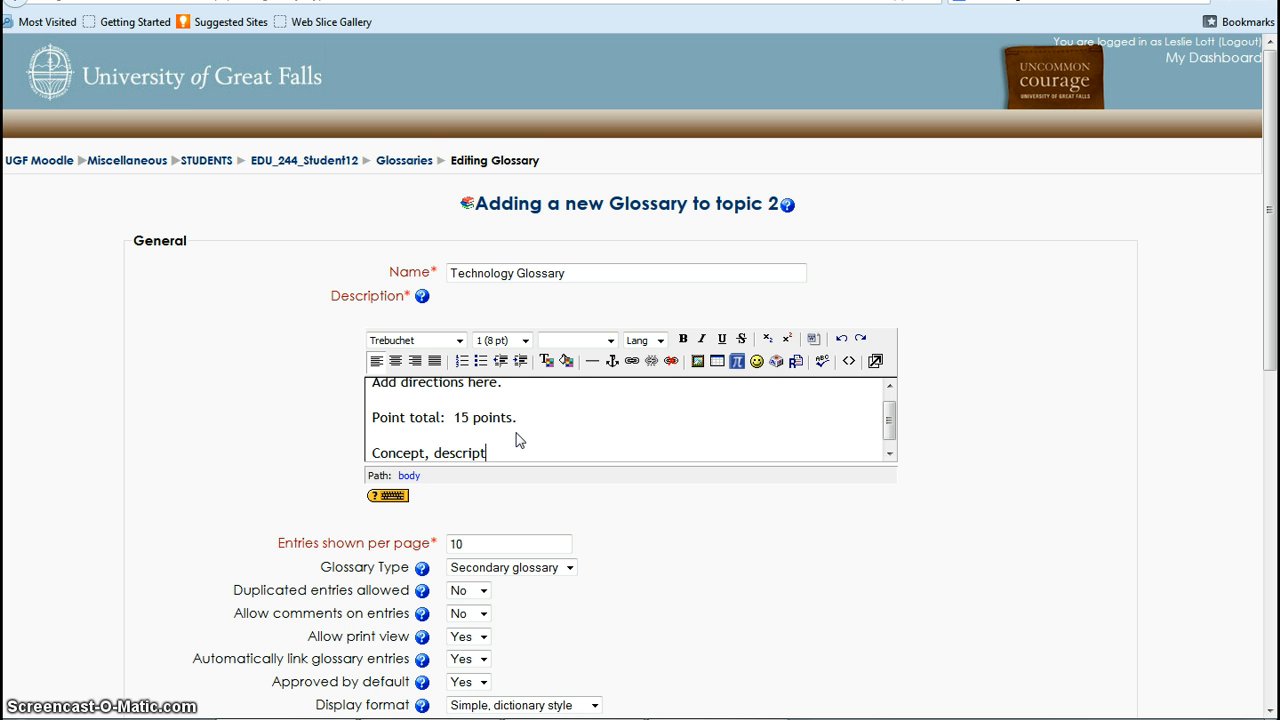
text(ion and picture)
scroll(493, 530, down, 3)
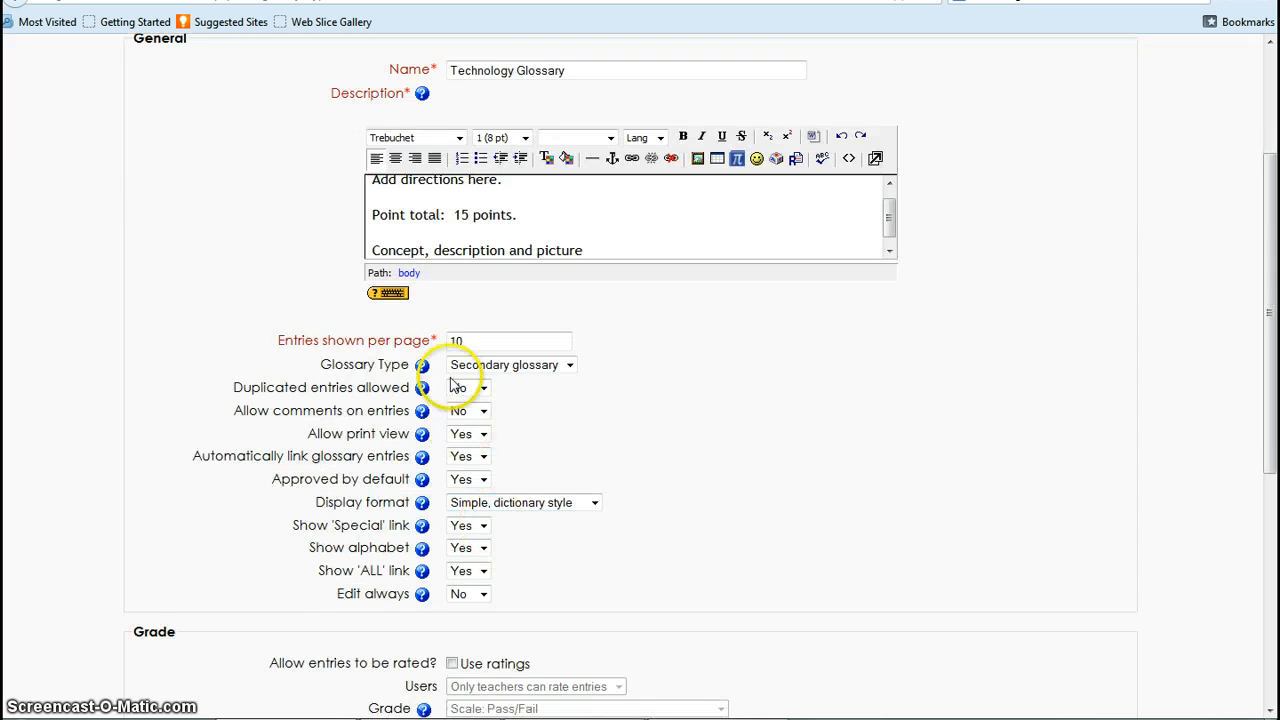
click(494, 346)
click(567, 366)
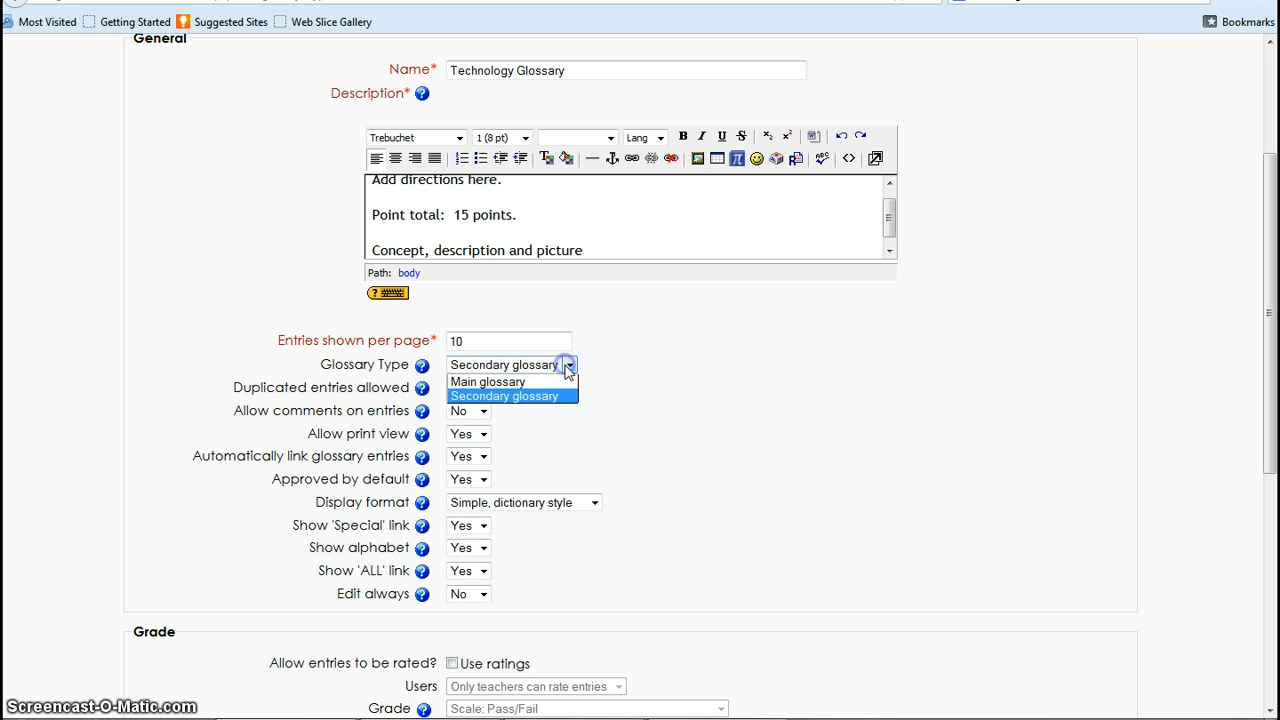
click(569, 367)
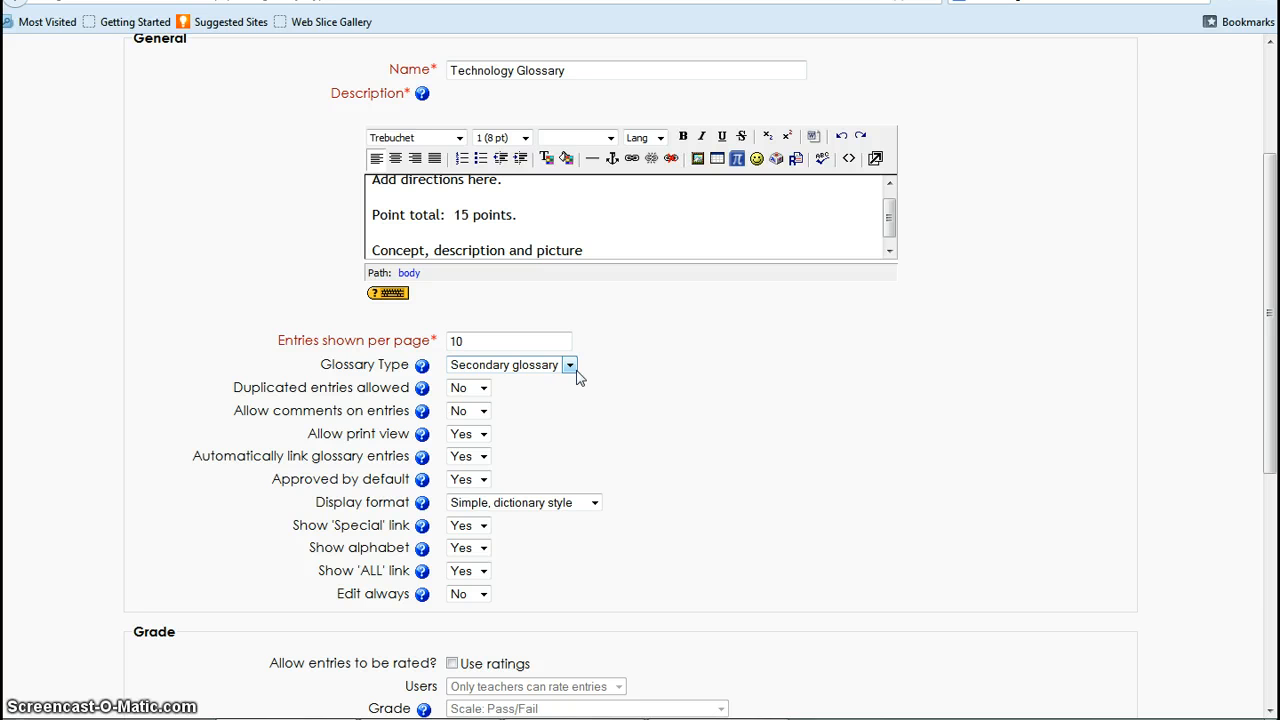
click(577, 366)
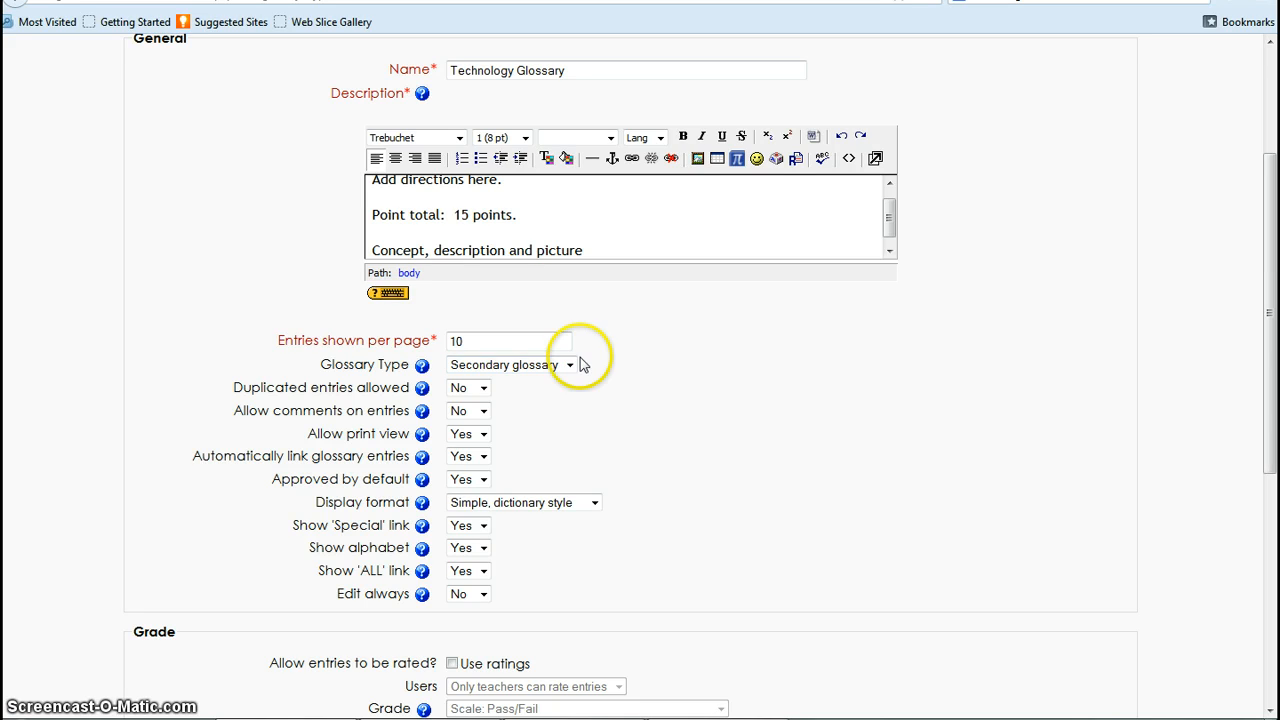
click(484, 392)
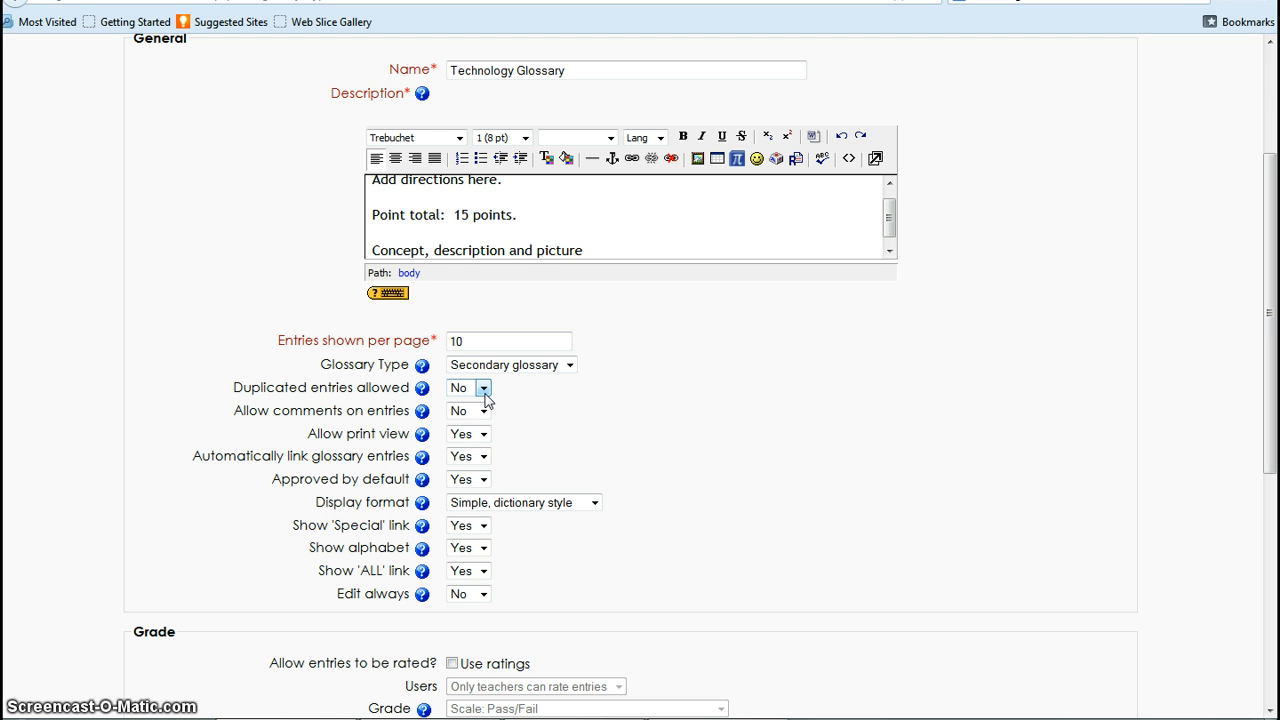
click(541, 400)
- Set automatic linking of glossary entries to No
click(485, 459)
click(470, 474)
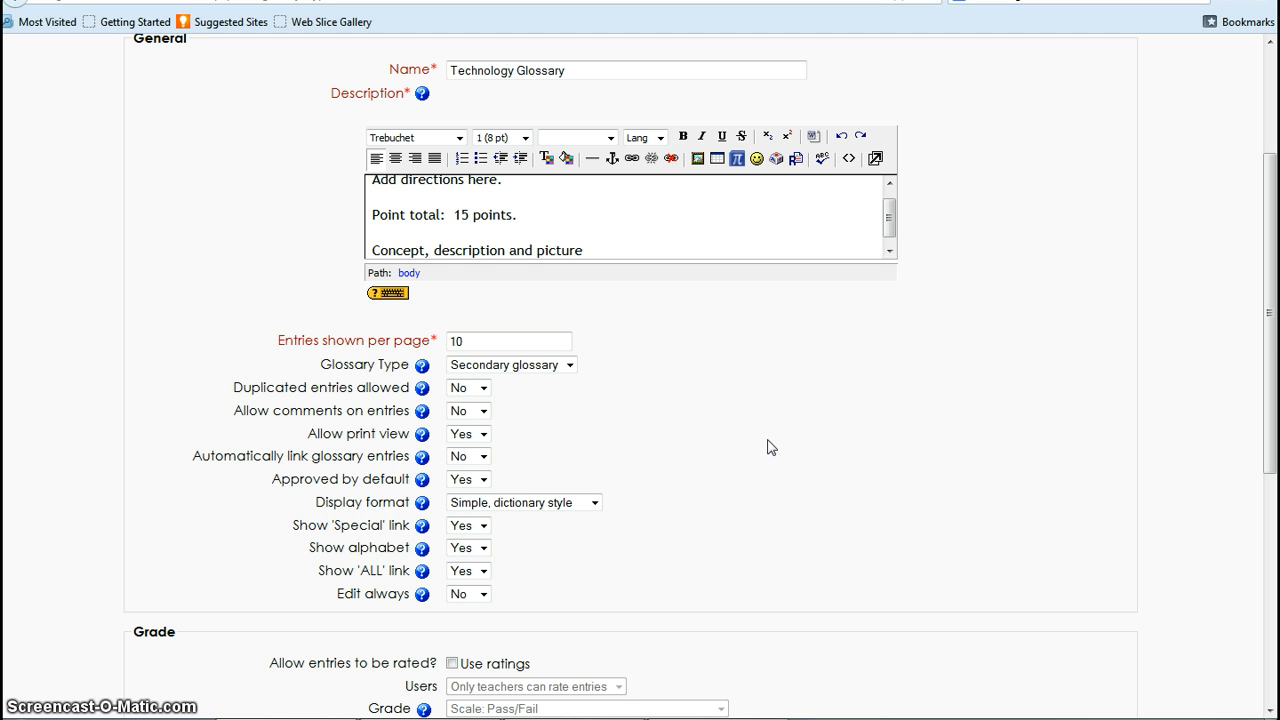
click(484, 480)
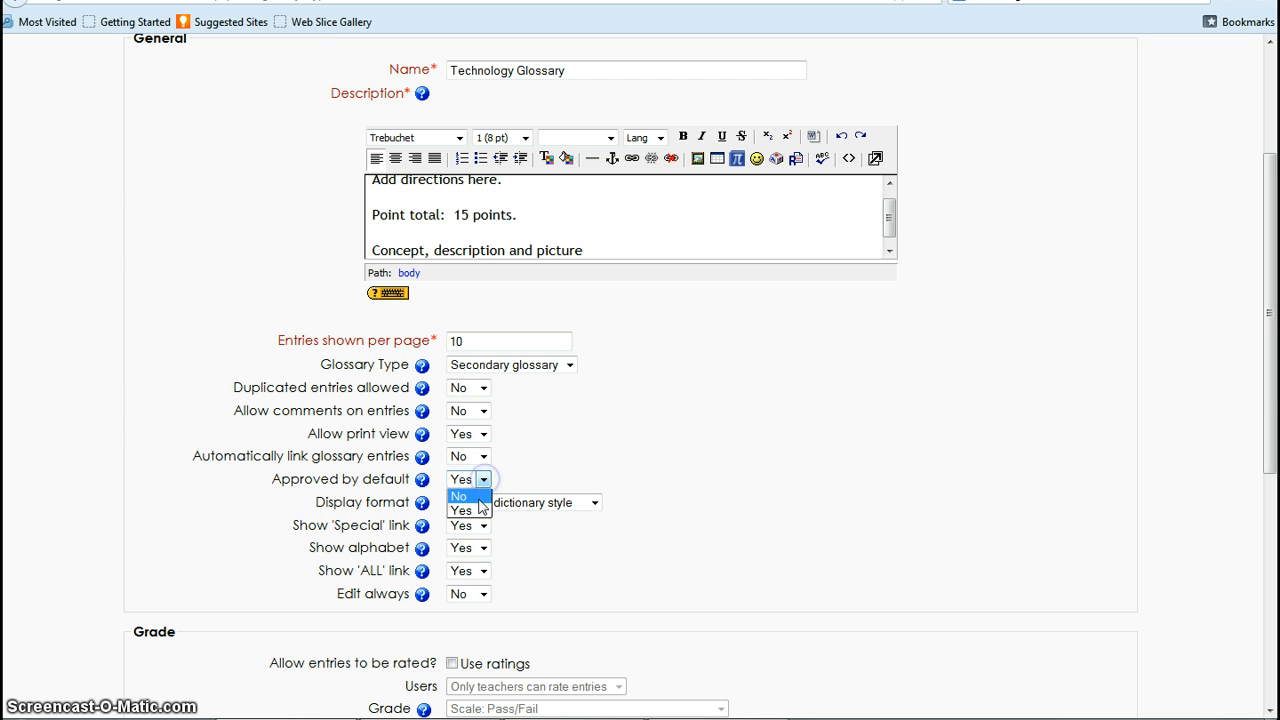
click(484, 480)
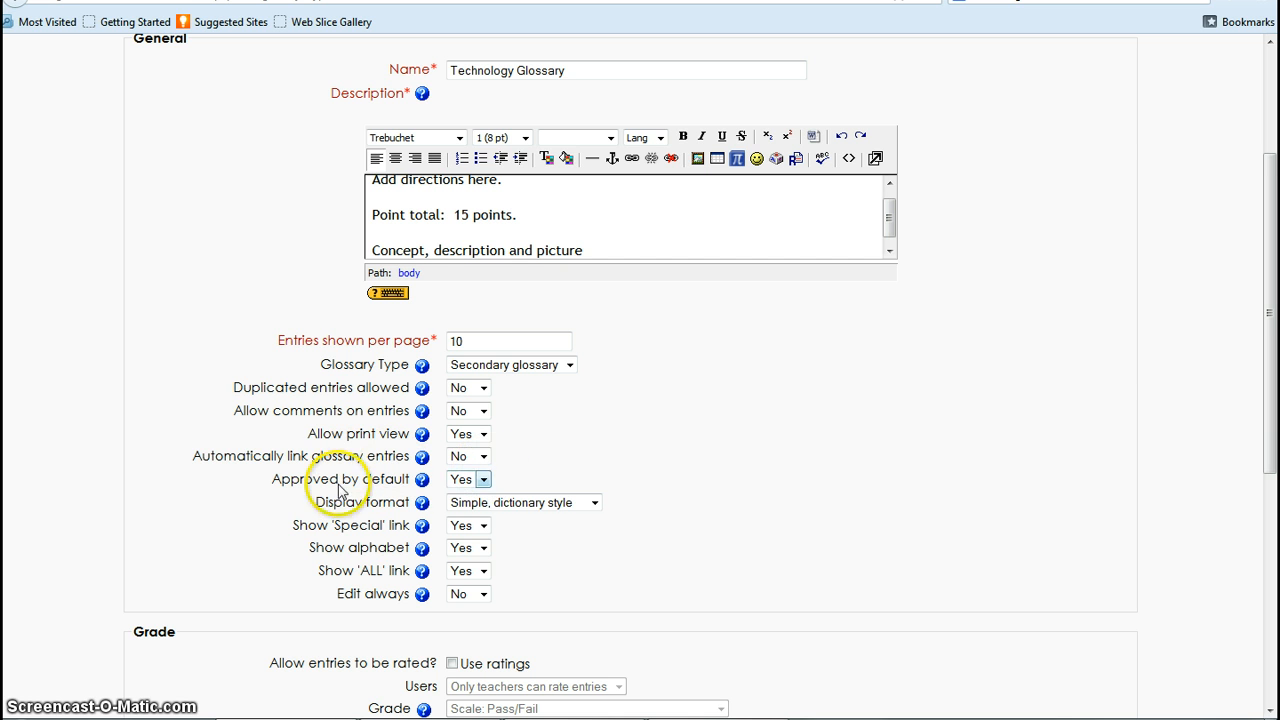
- Set the glossary's display format to Full with author and Edit always to Yes
click(594, 503)
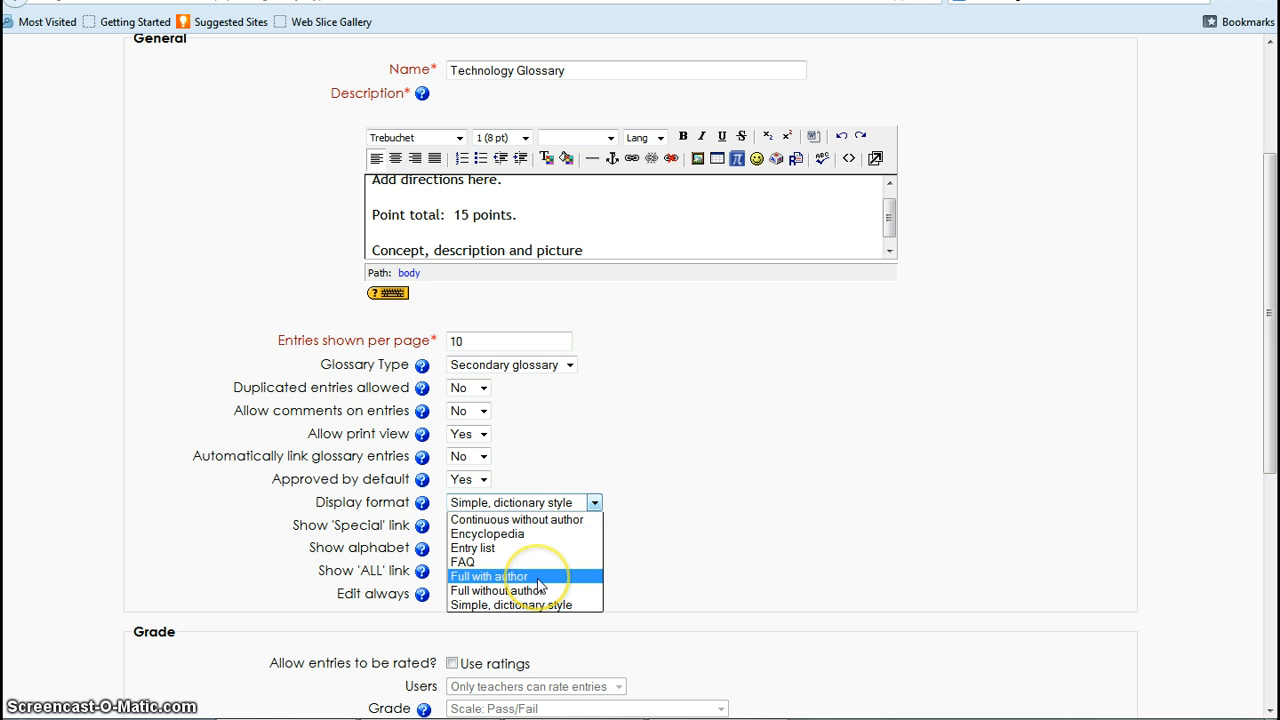
click(489, 577)
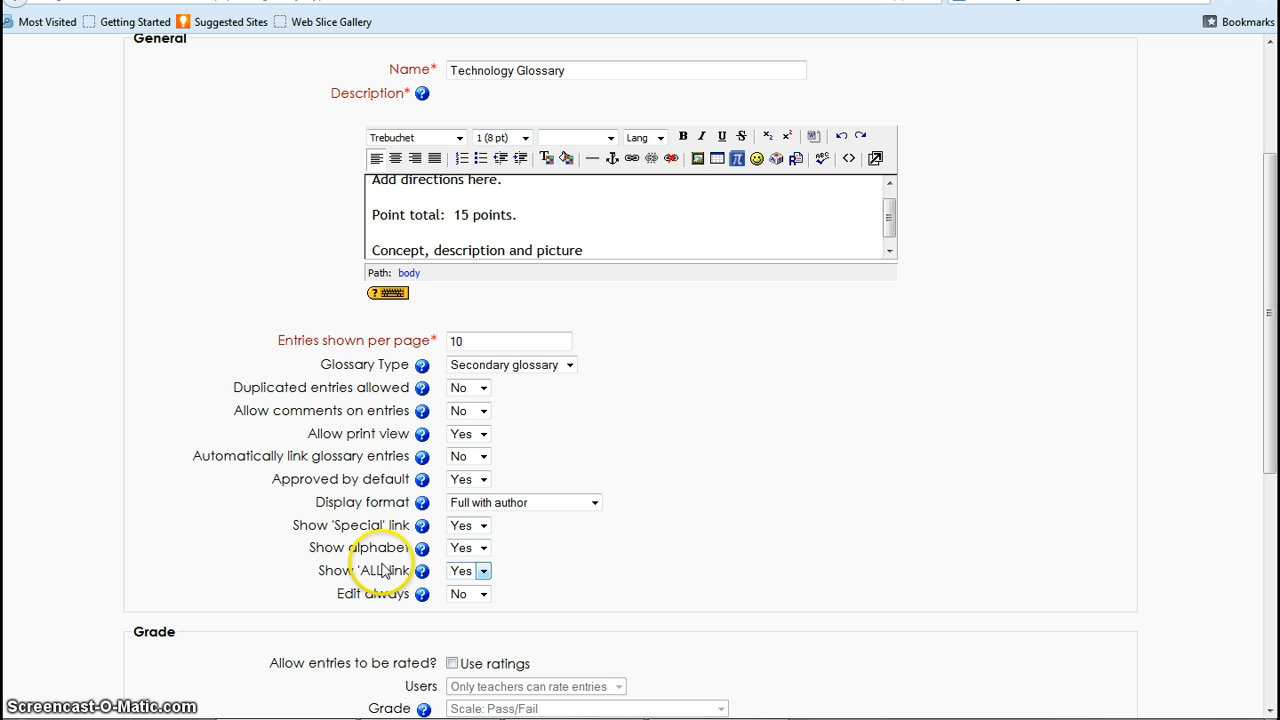
click(483, 594)
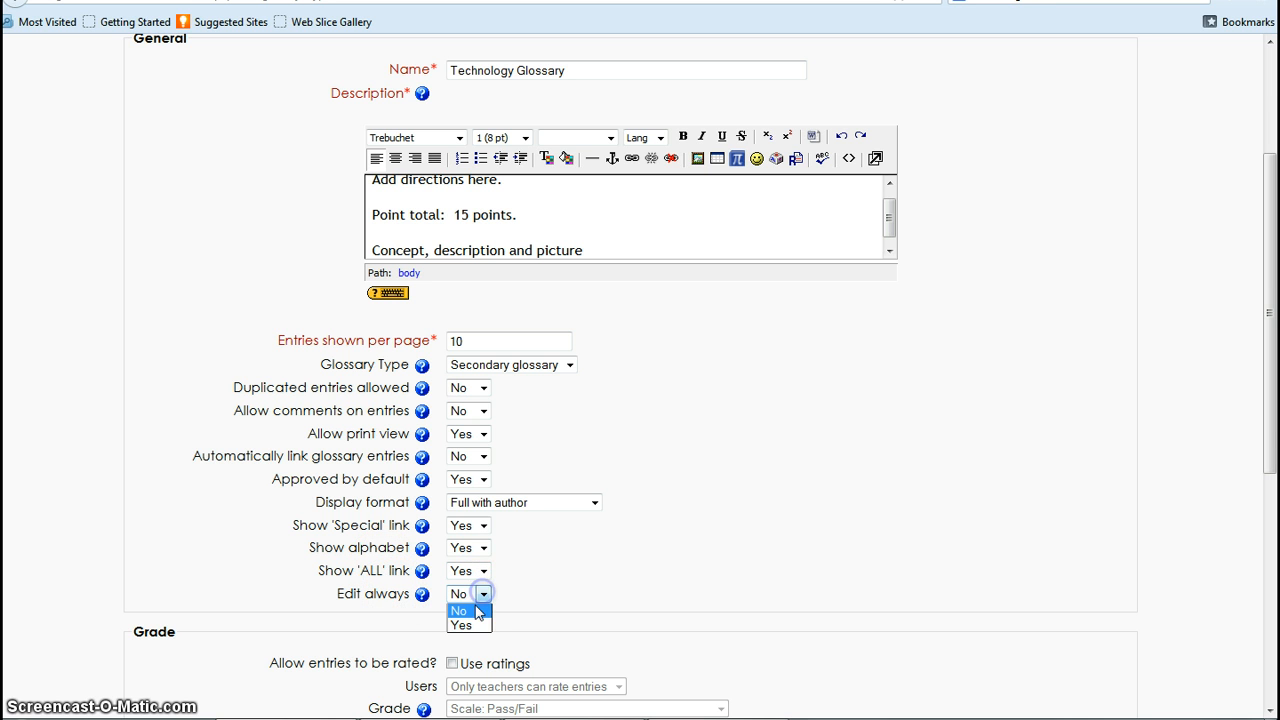
click(463, 625)
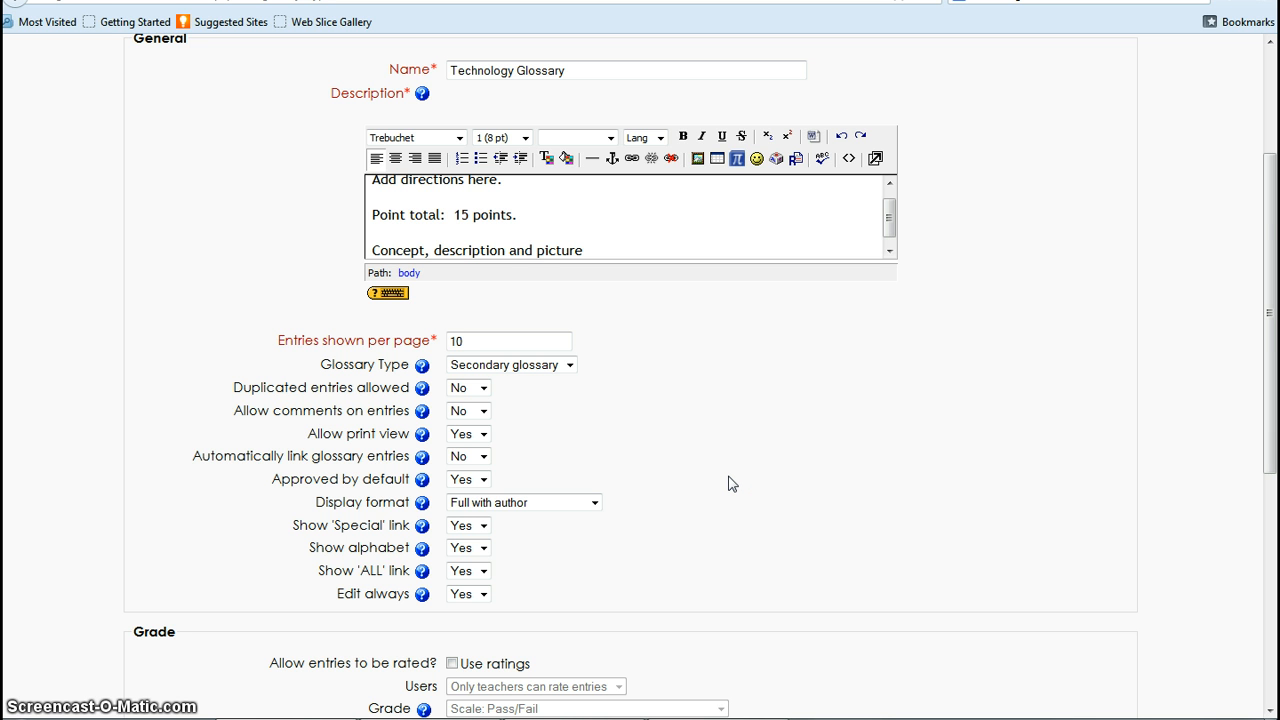
- Allow glossary entries to be rated and set the grade to 15
scroll(729, 484, down, 5)
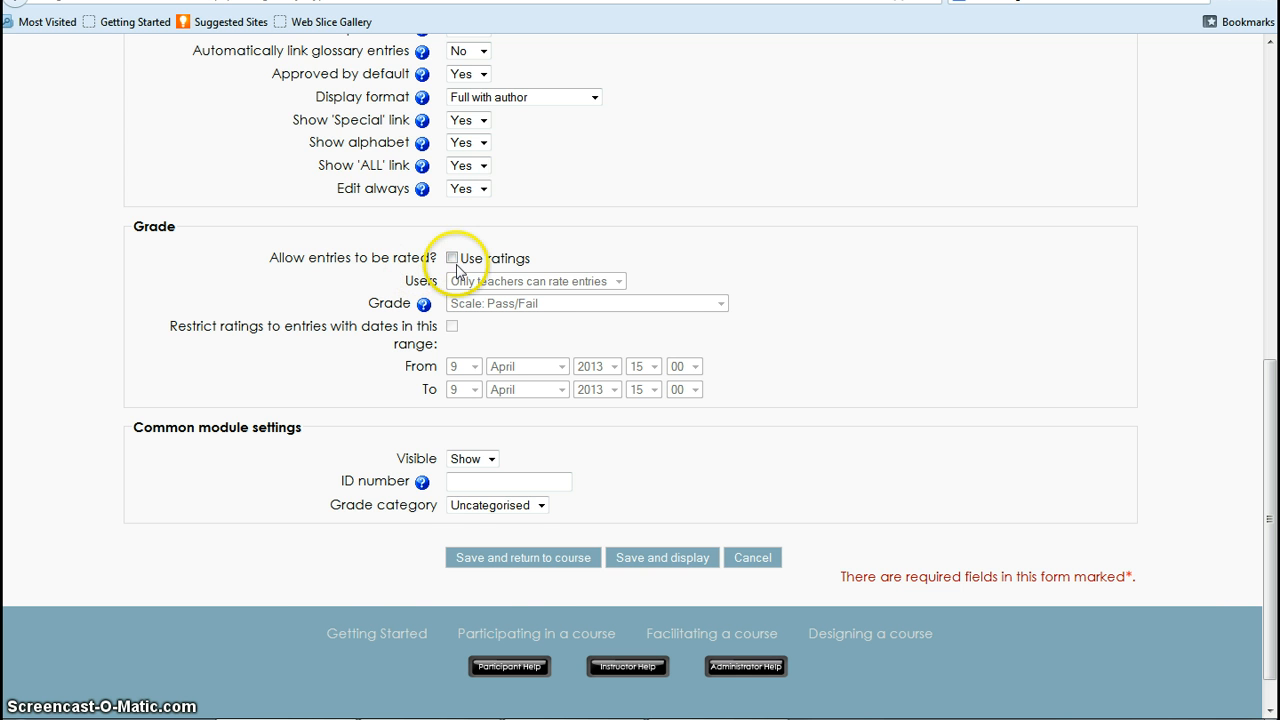
scroll(930, 277, up, 10)
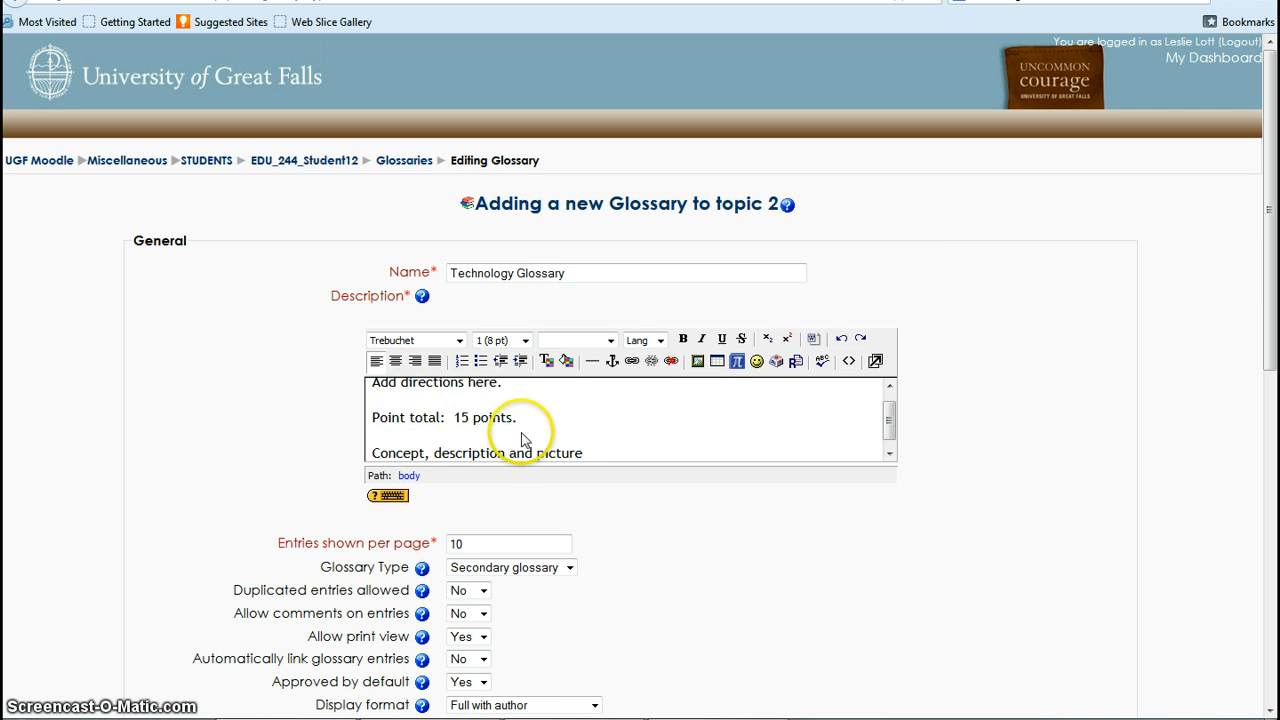
drag(1264, 300, 1272, 534)
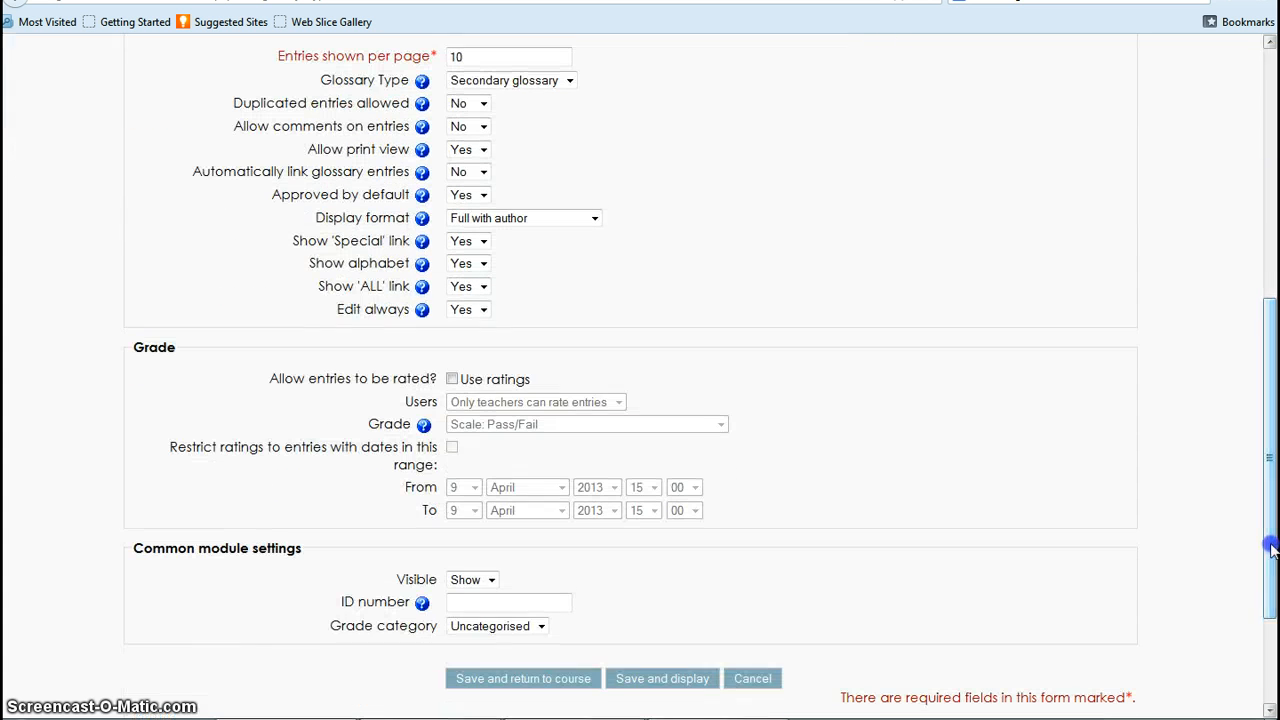
click(451, 379)
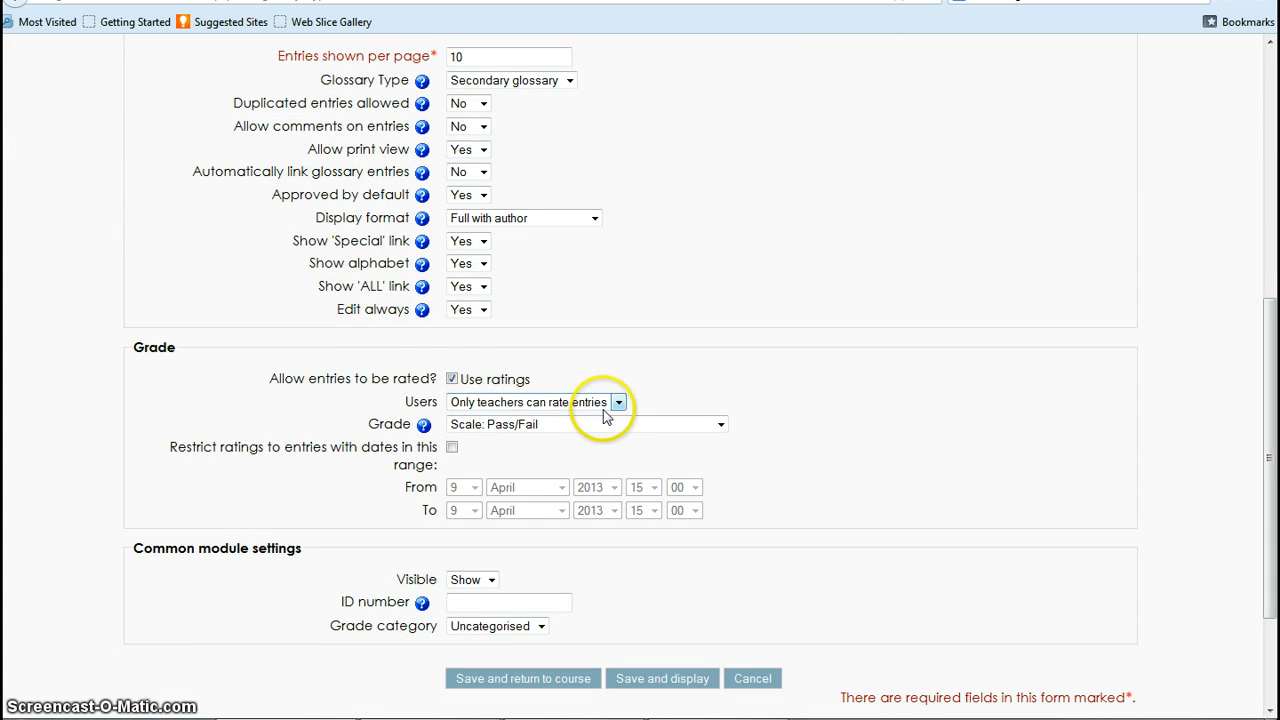
click(720, 424)
drag(722, 448, 727, 683)
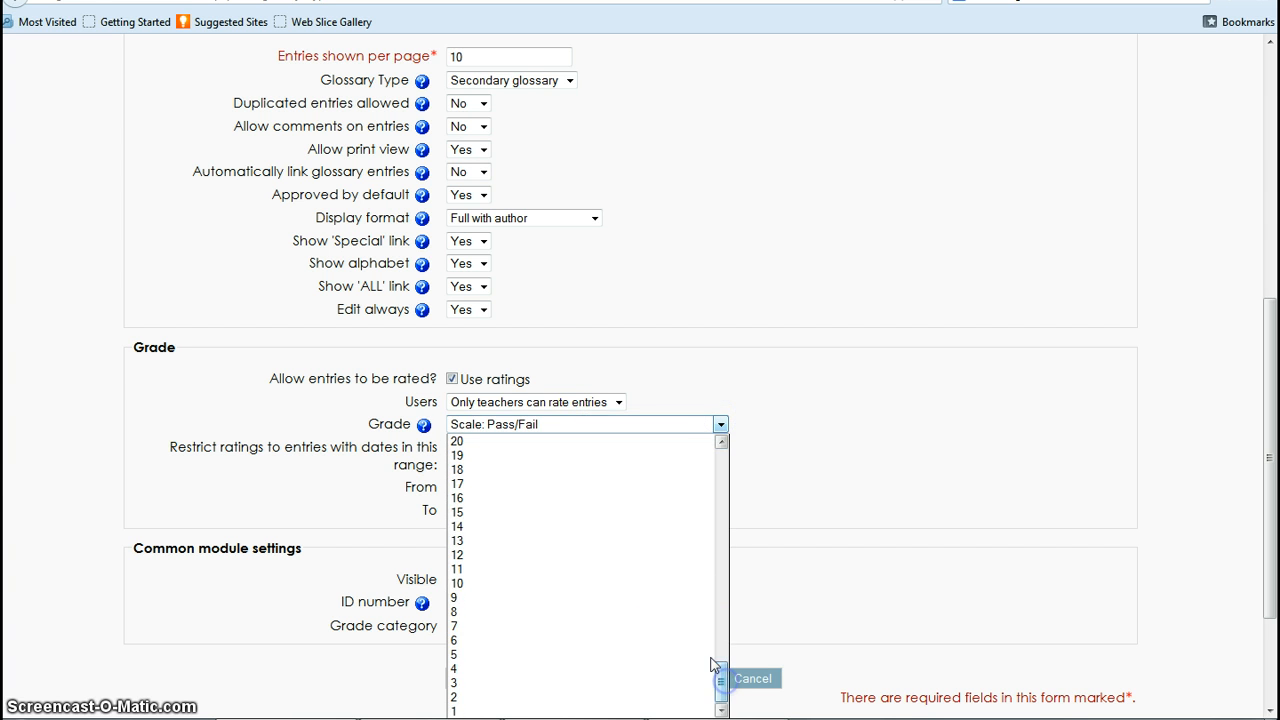
click(578, 514)
- Save the new glossary's settings and display the glossary
scroll(868, 378, down, 3)
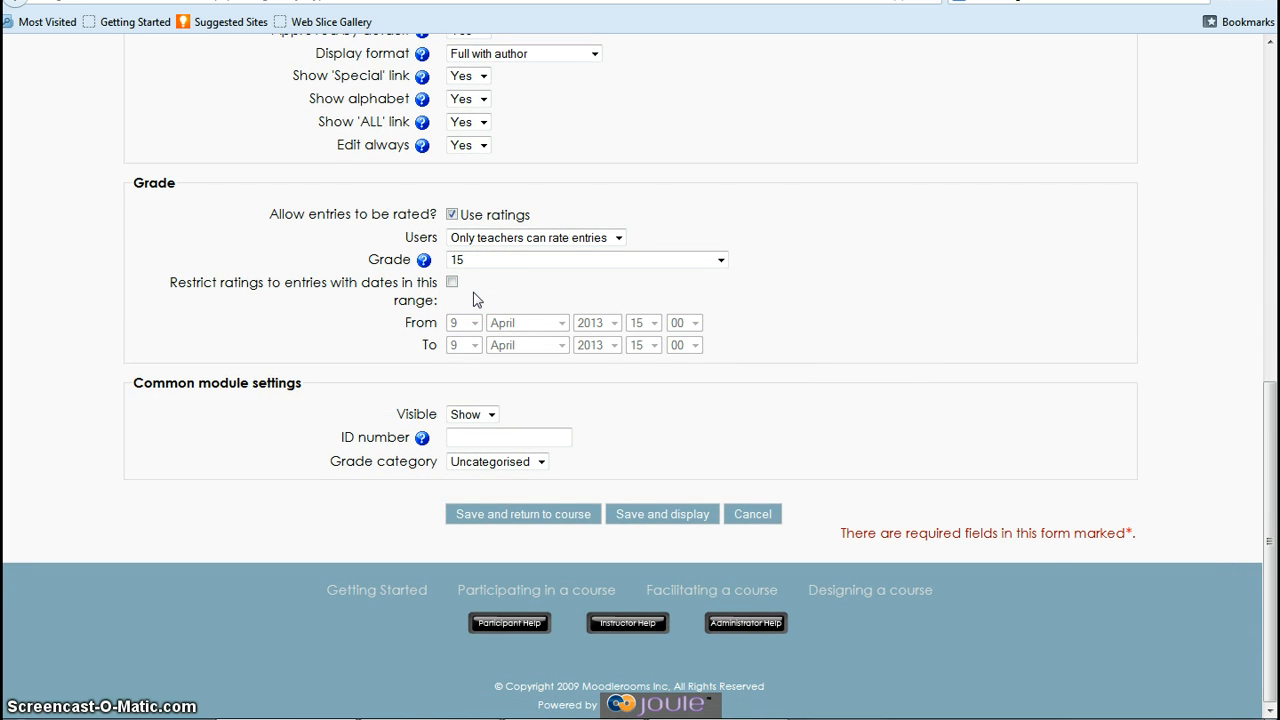
click(463, 419)
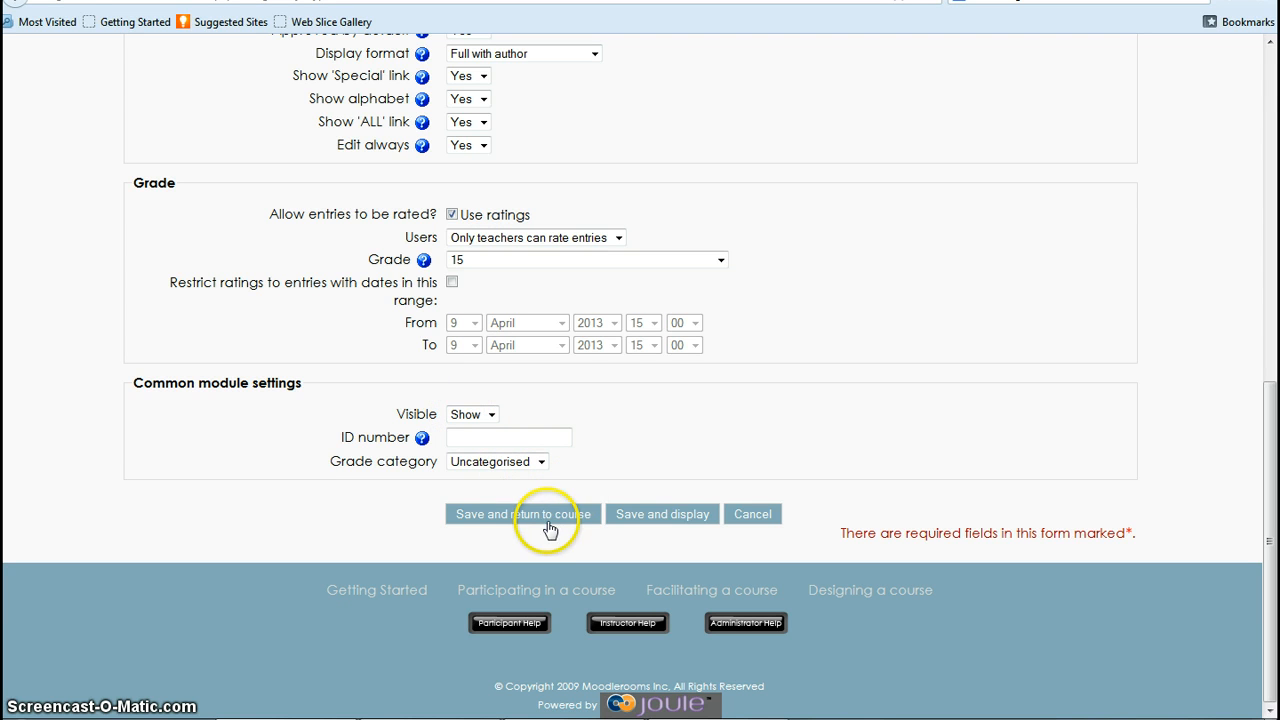
click(650, 518)
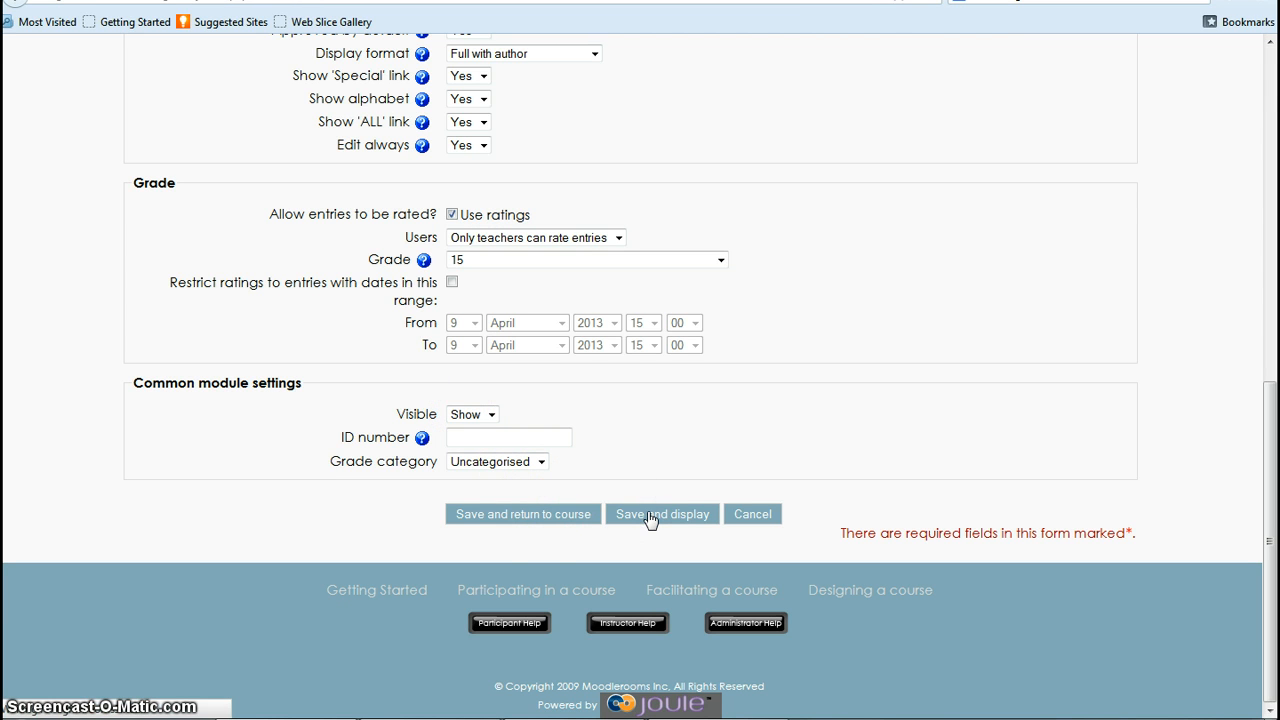